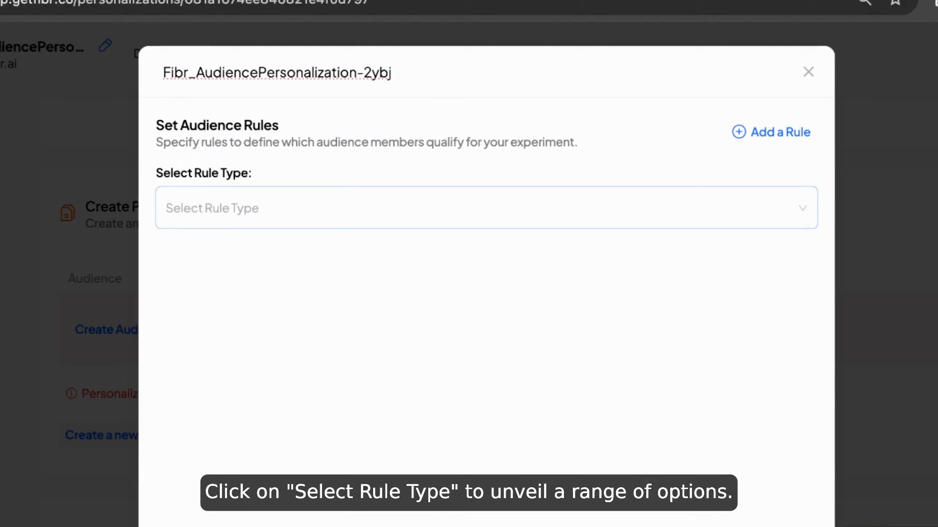
# - Try All Visitors as the audience rule type and switch it to UTM Parameter
pyautogui.click(443, 221)
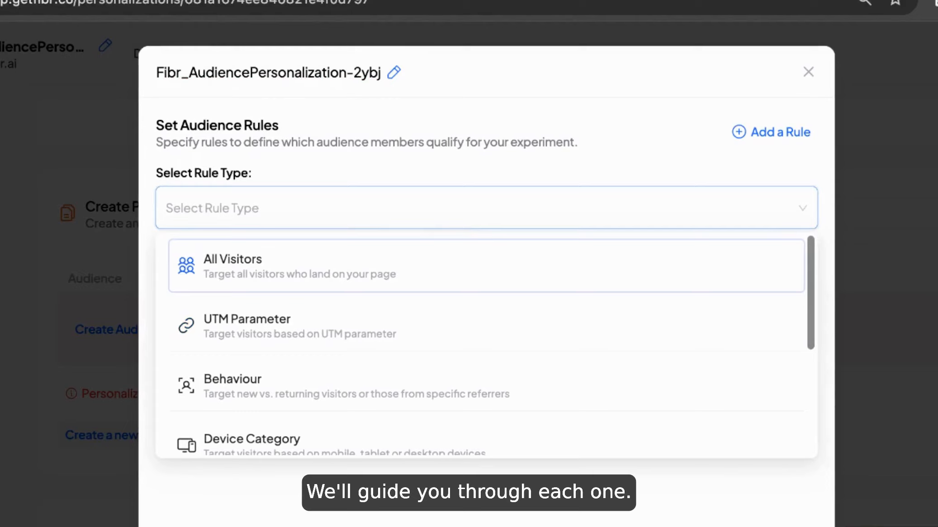
pyautogui.click(289, 269)
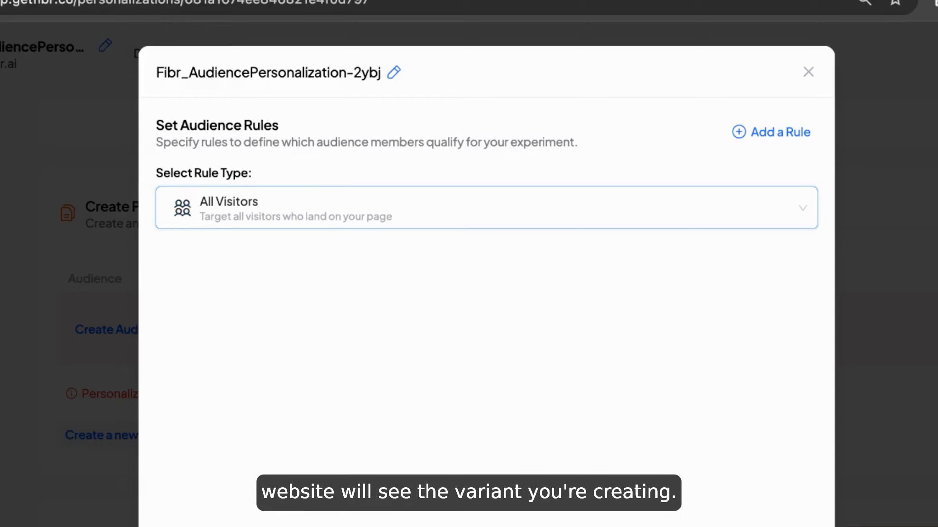
pyautogui.click(322, 224)
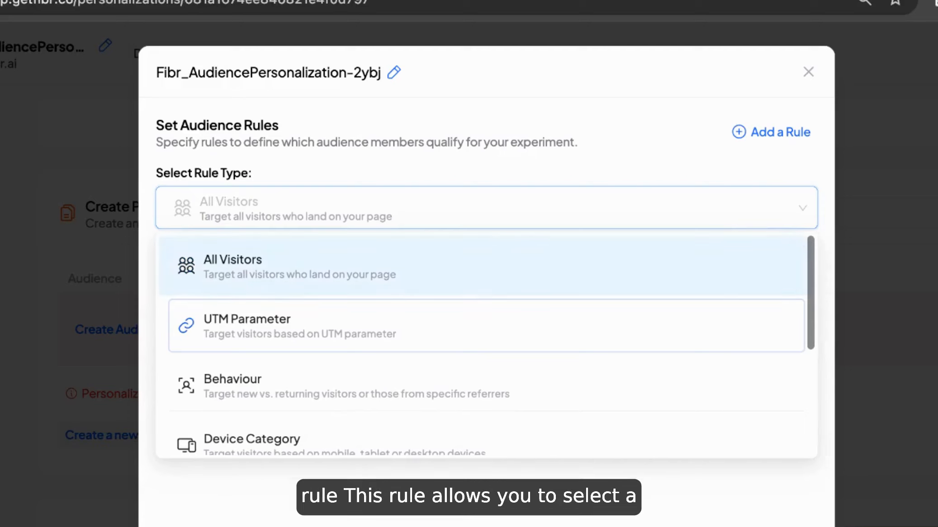
pyautogui.click(300, 312)
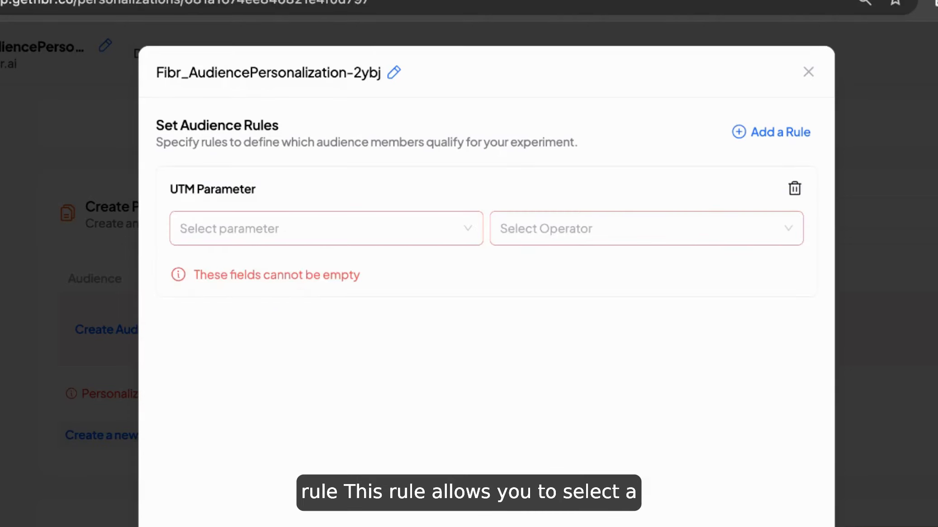
# - Define the UTM Parameter rule as utm_source is any of test1 and highlight the resulting URL
pyautogui.click(416, 226)
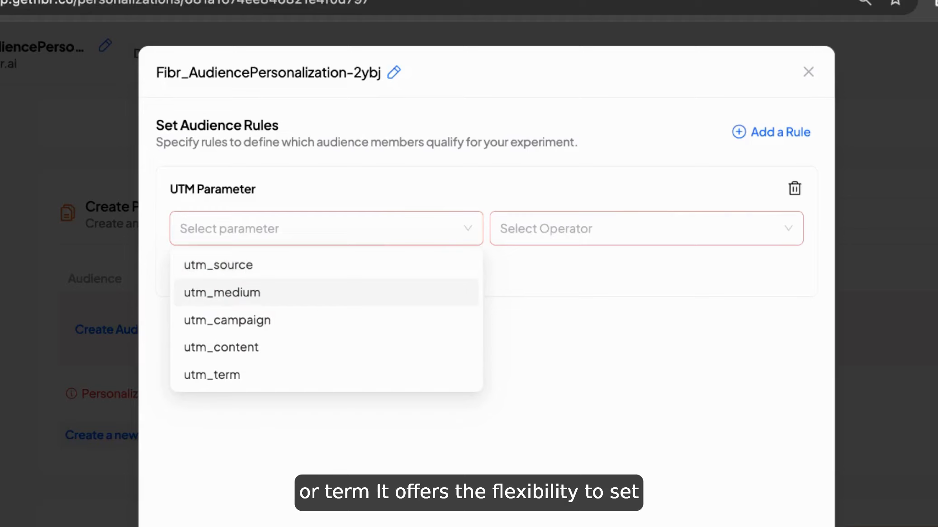
pyautogui.click(274, 267)
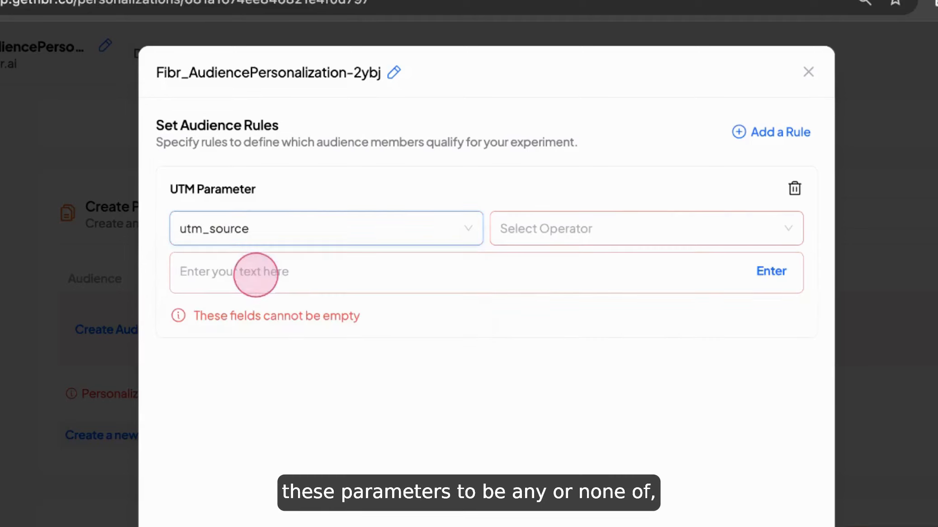
pyautogui.click(541, 235)
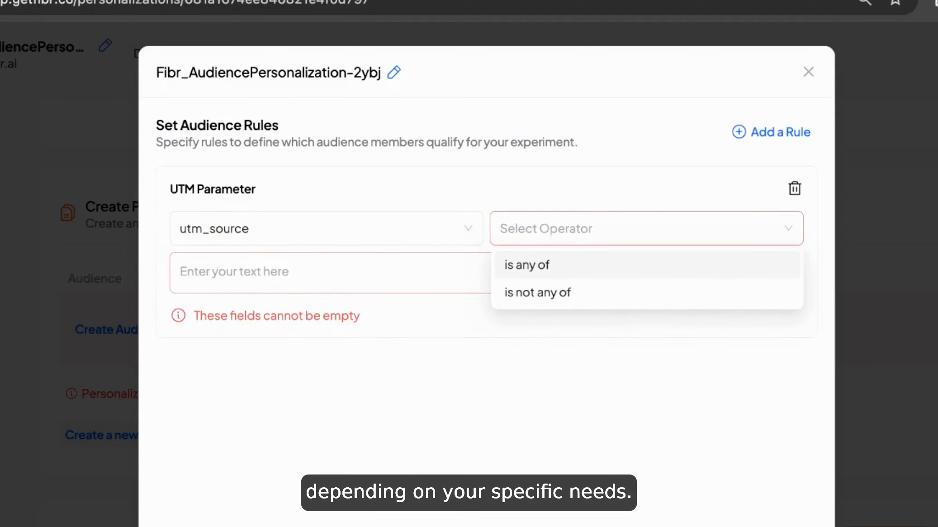
pyautogui.click(547, 265)
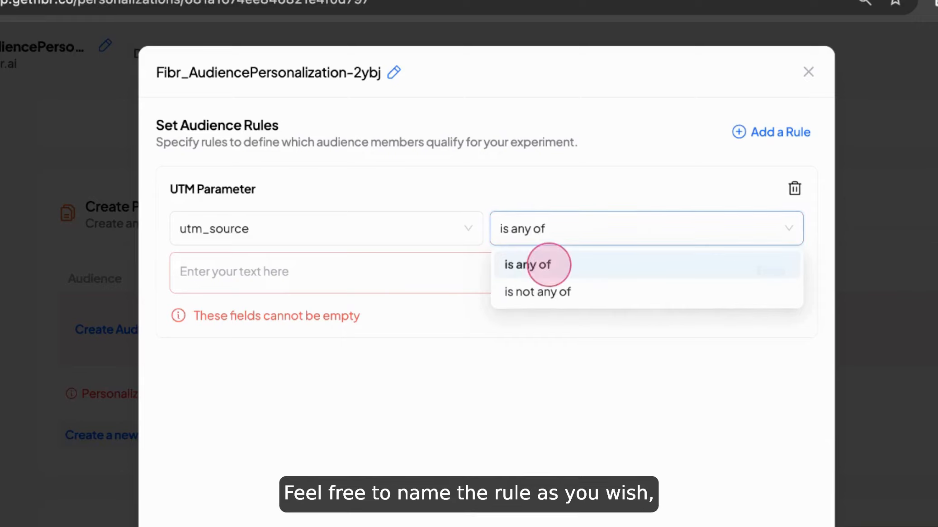
pyautogui.click(410, 272)
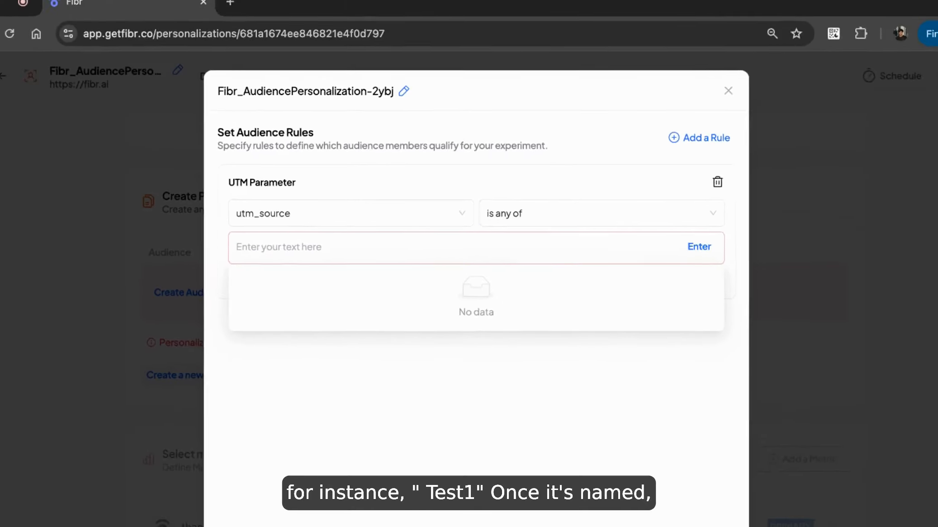
pyautogui.write('test1')
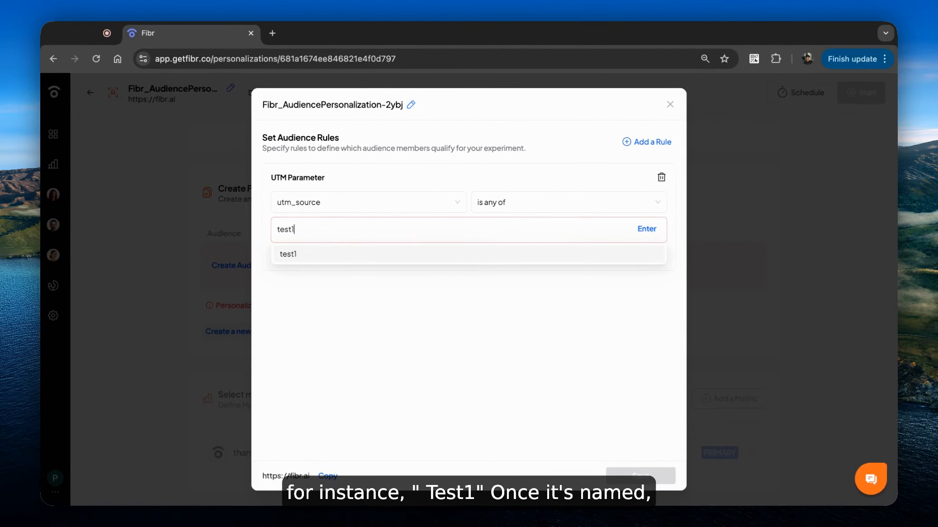
pyautogui.click(638, 234)
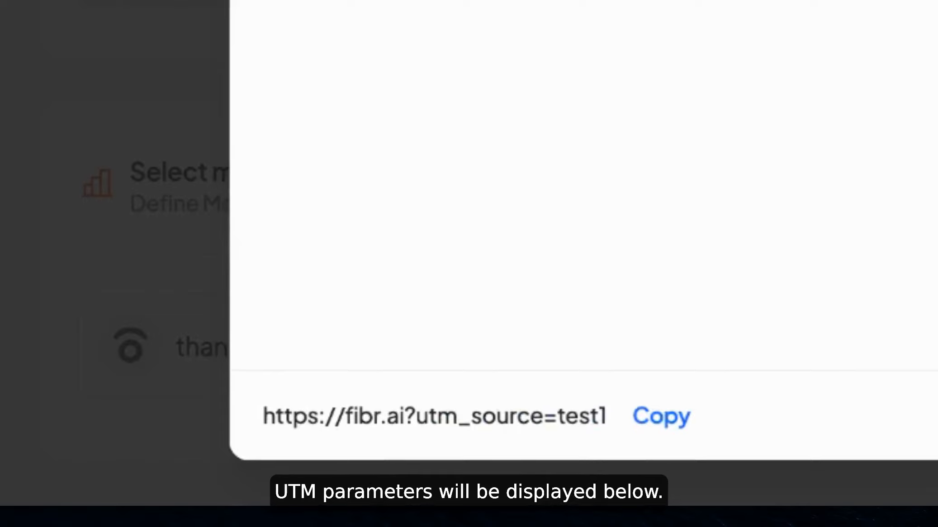
pyautogui.moveTo(270, 419); pyautogui.dragTo(606, 416)
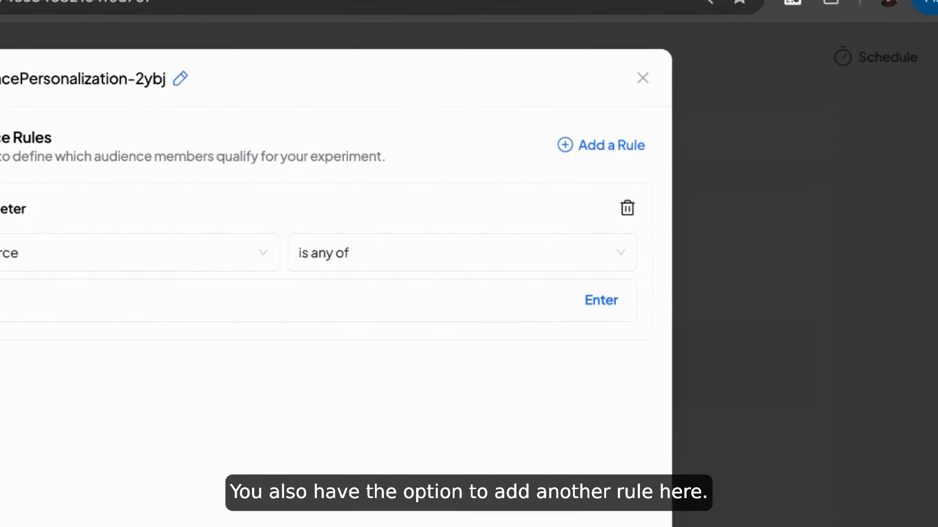
# - Add a second audience rule of type Behaviour
pyautogui.click(601, 145)
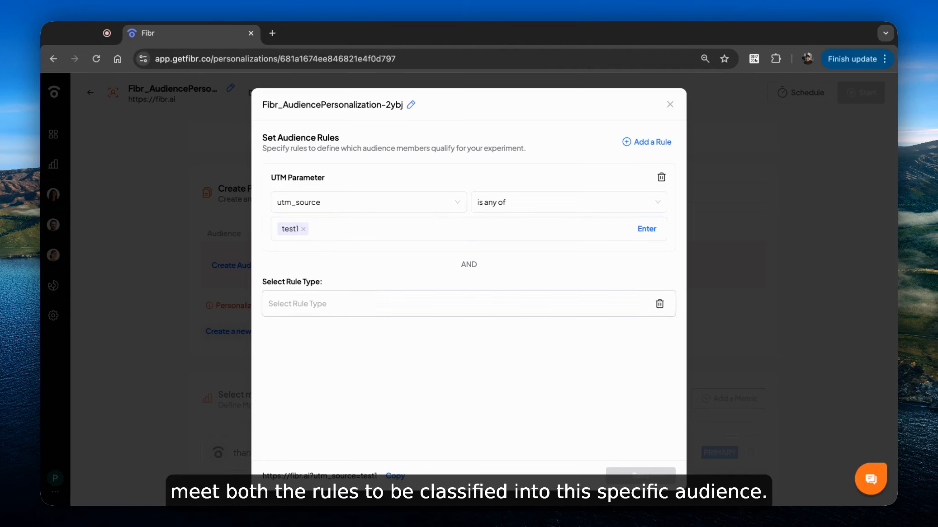
pyautogui.click(365, 303)
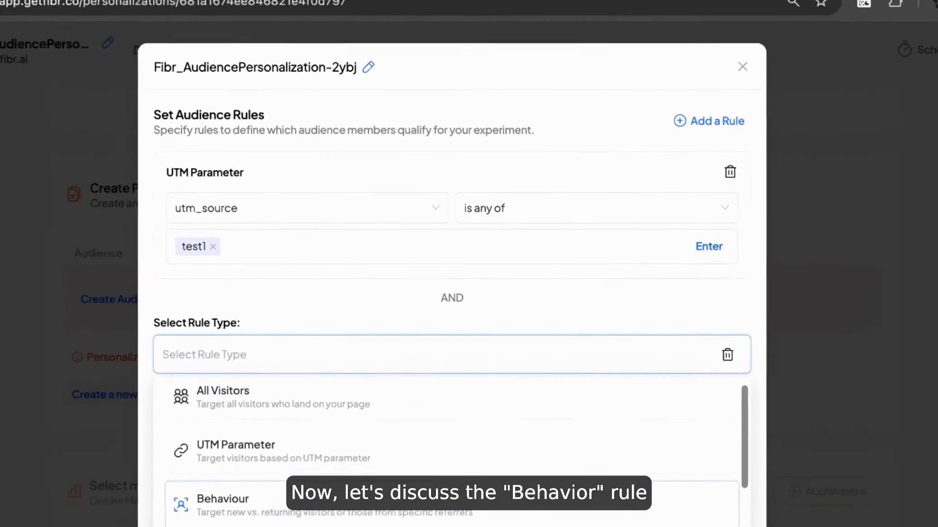
pyautogui.click(320, 409)
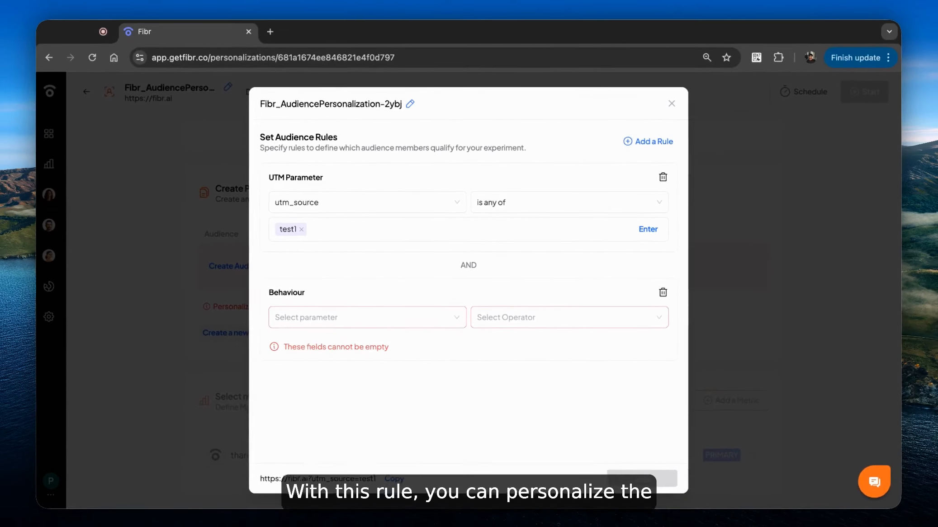
# - Set the Behaviour rule to New visitor is true and delete that rule
pyautogui.click(229, 395)
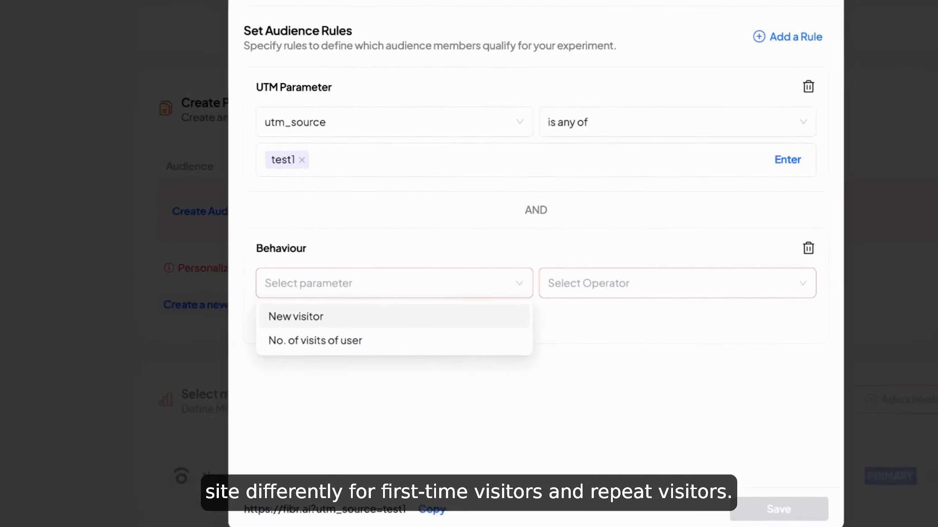
pyautogui.click(314, 340)
pyautogui.click(578, 336)
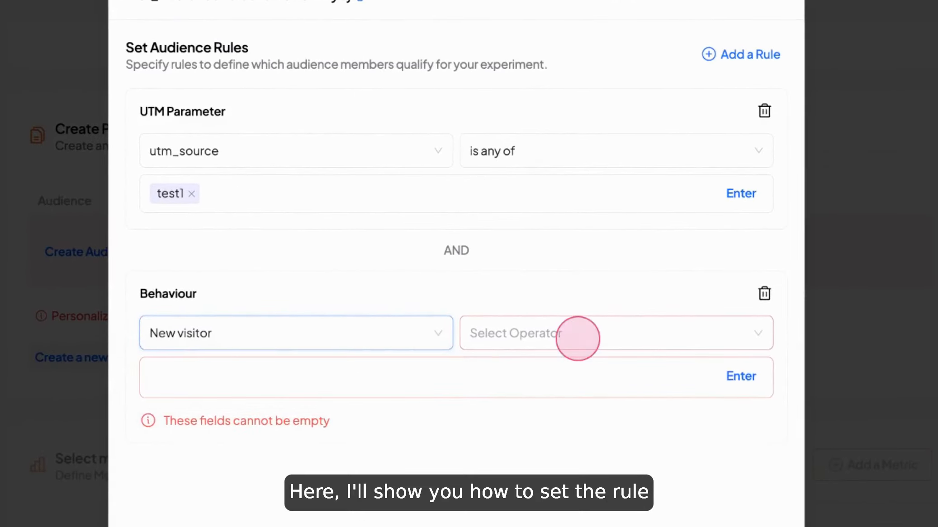
pyautogui.click(538, 367)
pyautogui.click(348, 376)
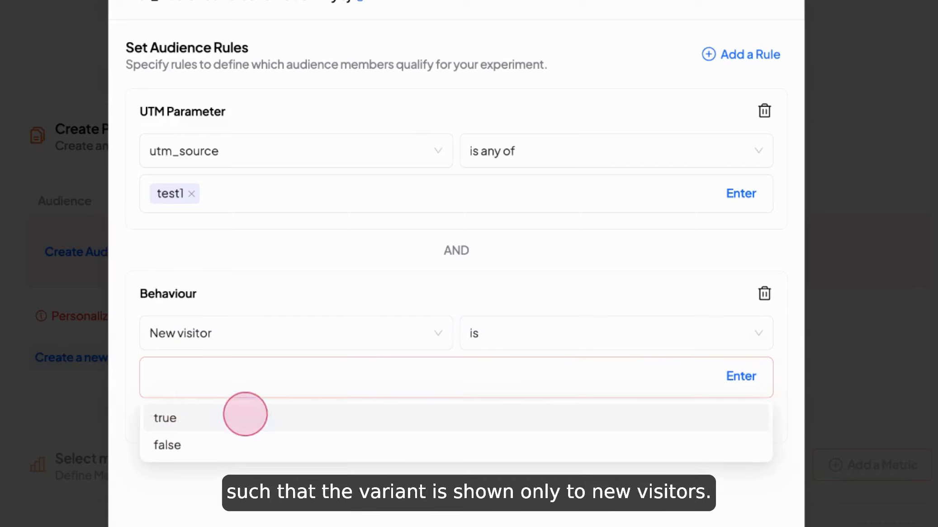
pyautogui.click(245, 414)
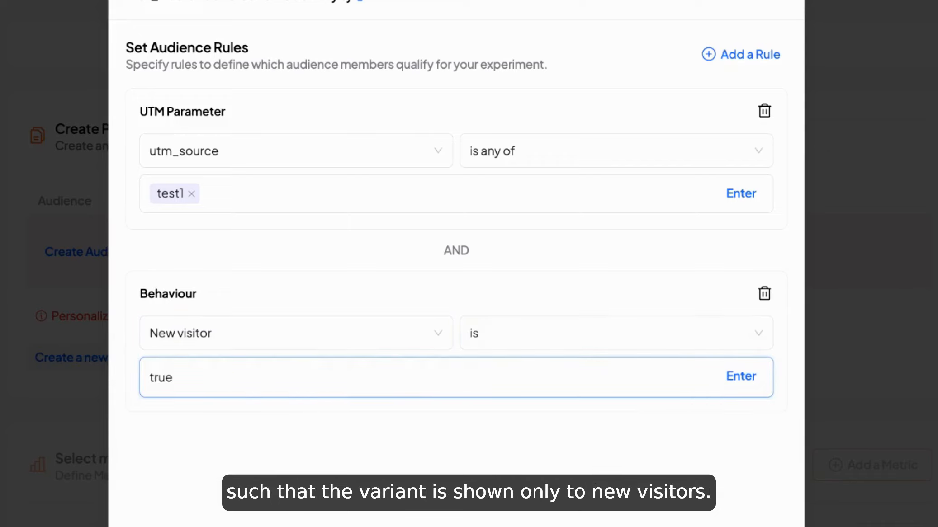
pyautogui.click(770, 295)
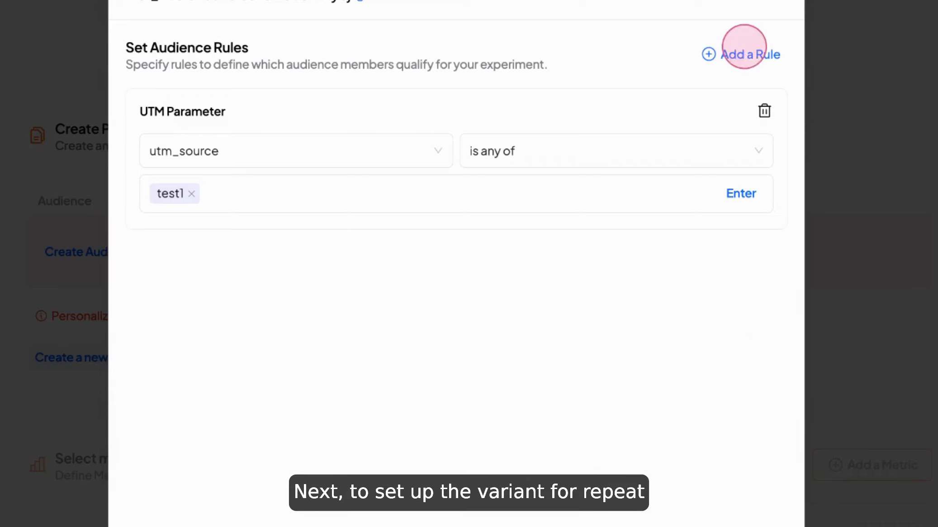
# - Add another rule below the UTM Parameter rule and choose Behaviour as its type
pyautogui.click(743, 52)
pyautogui.click(327, 301)
pyautogui.click(200, 482)
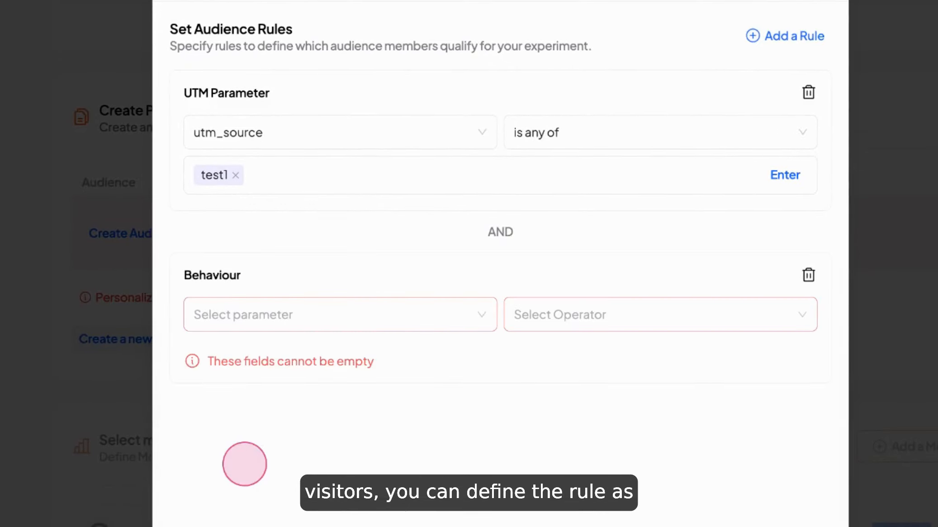
# - Set the Behaviour rule's condition to No. of visits of user is 3
pyautogui.click(268, 316)
pyautogui.click(286, 374)
pyautogui.click(536, 312)
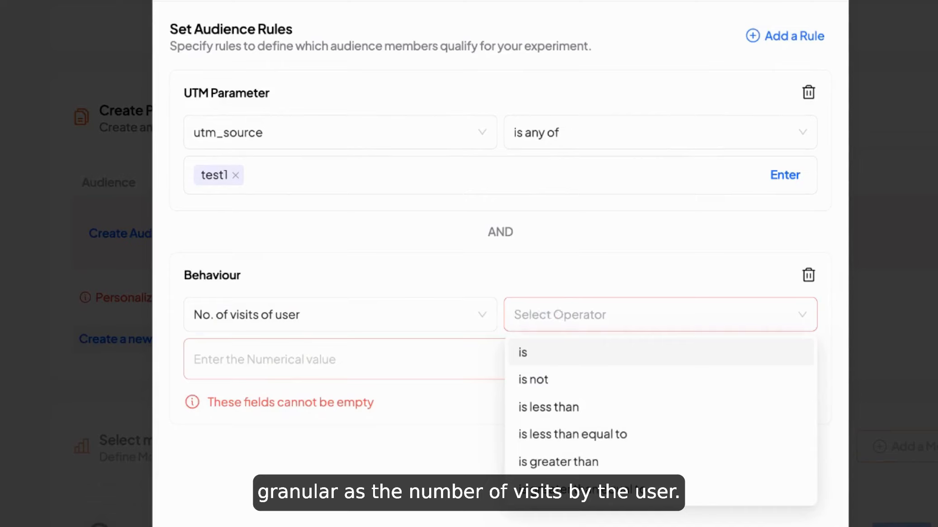
pyautogui.click(542, 359)
pyautogui.click(367, 355)
pyautogui.write('3')
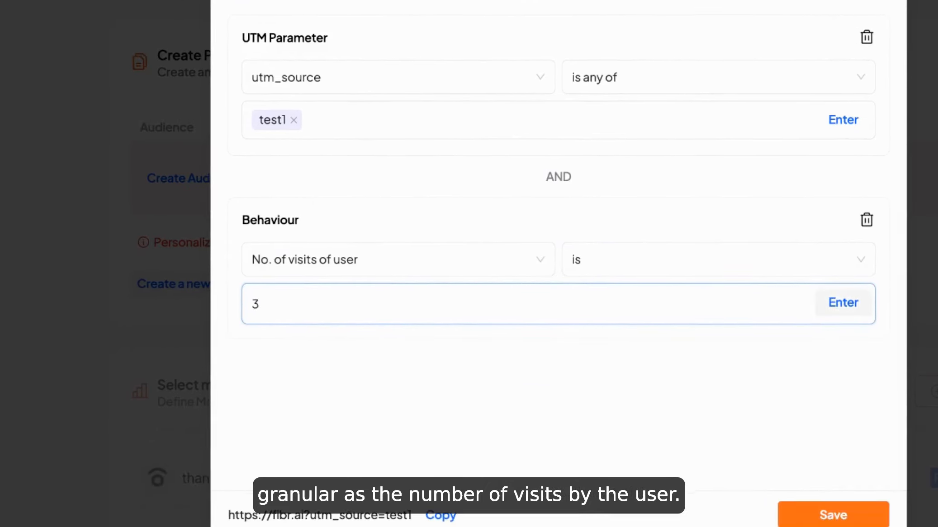
pyautogui.click(832, 312)
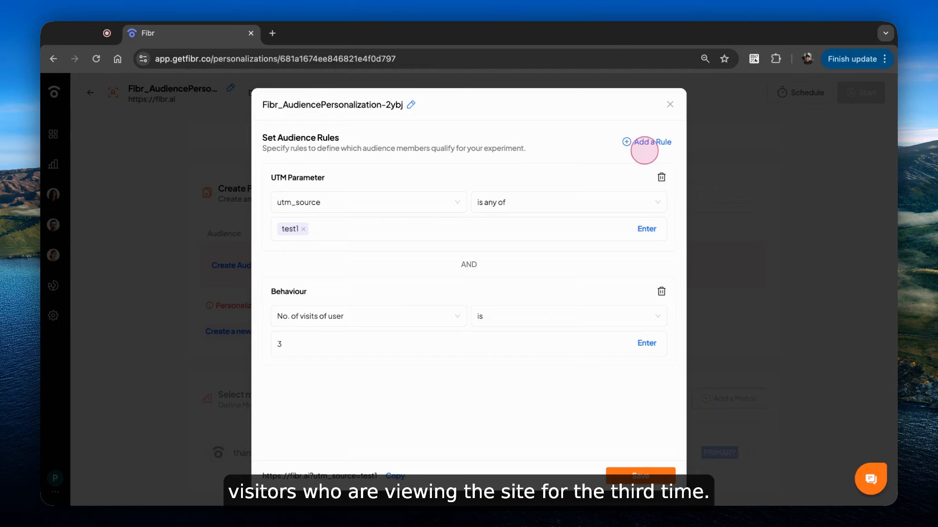
# - Add a third audience rule of type Device Category
pyautogui.click(641, 141)
pyautogui.click(314, 418)
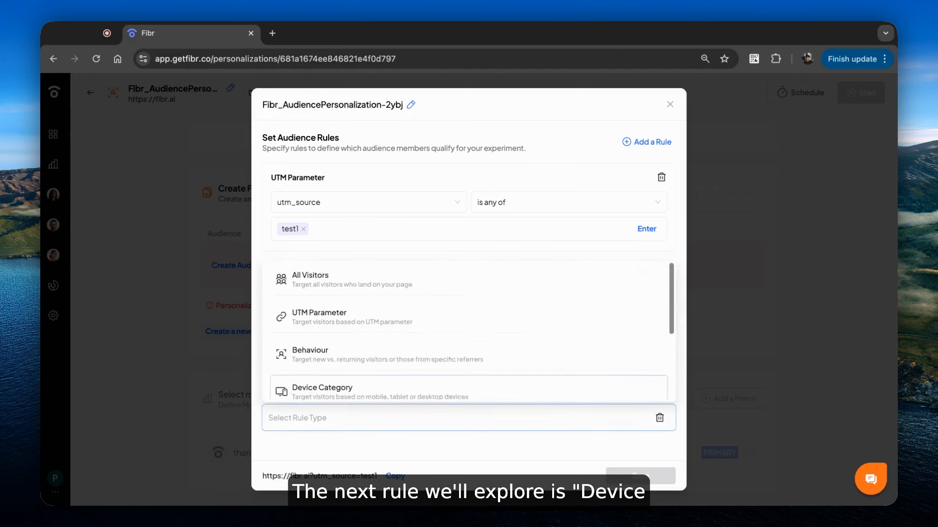
pyautogui.scroll(-2, 468, 334)
pyautogui.click(263, 329)
pyautogui.scroll(-2, 263, 328)
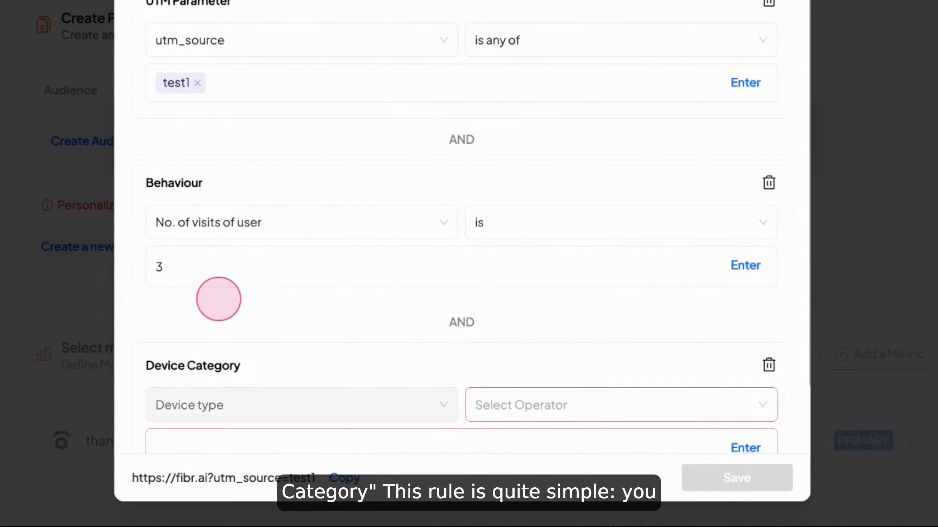
pyautogui.scroll(-1, 462, 253)
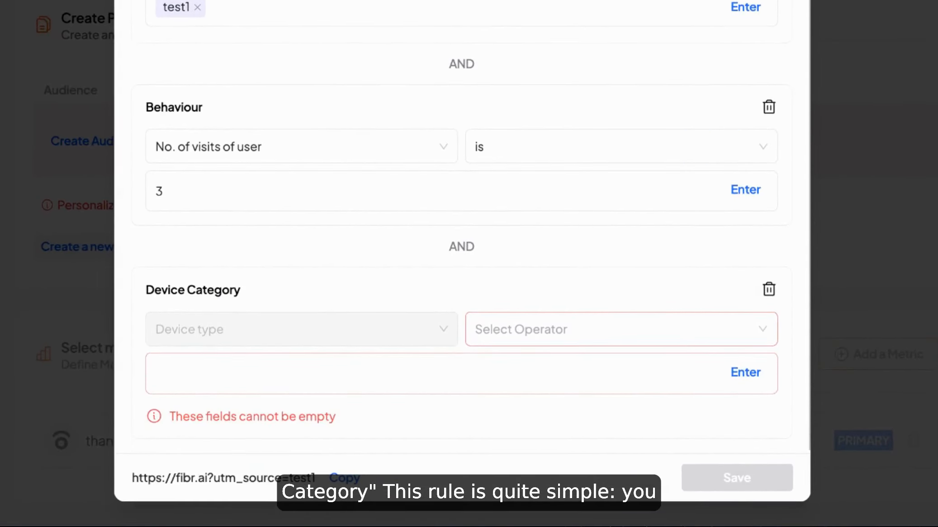
# - Set the Device Category operator to "is any of" and delete the rule without choosing a device
pyautogui.click(526, 332)
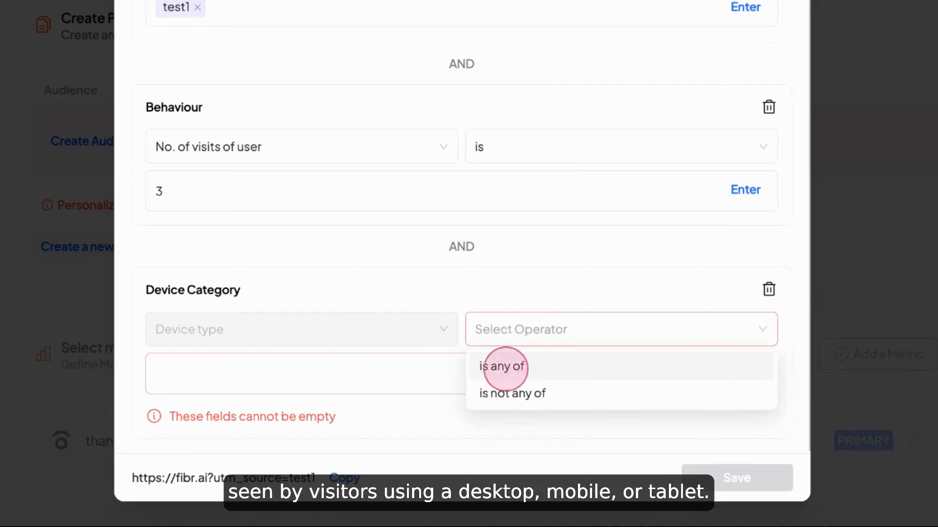
pyautogui.click(505, 366)
pyautogui.click(351, 363)
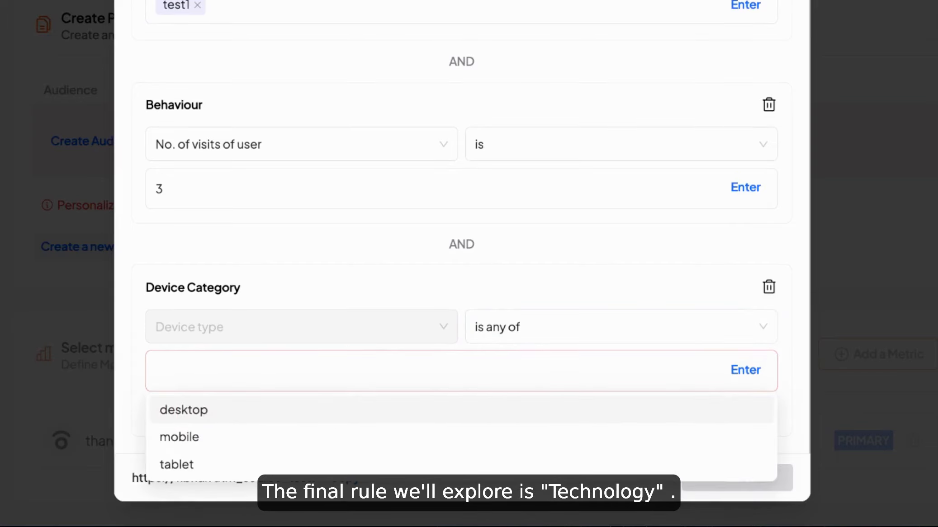
pyautogui.click(768, 287)
# - Choose Technology as the type of the third audience rule, below the Behaviour rule
pyautogui.click(452, 385)
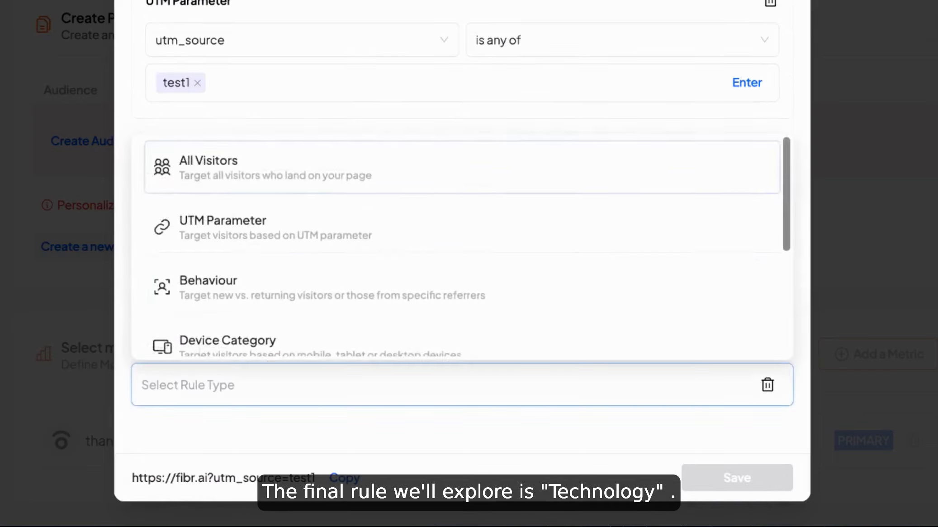
pyautogui.scroll(-3, 461, 253)
pyautogui.click(214, 203)
# - Set the Technology rule's condition to Browser is any of chrome and safari
pyautogui.click(323, 398)
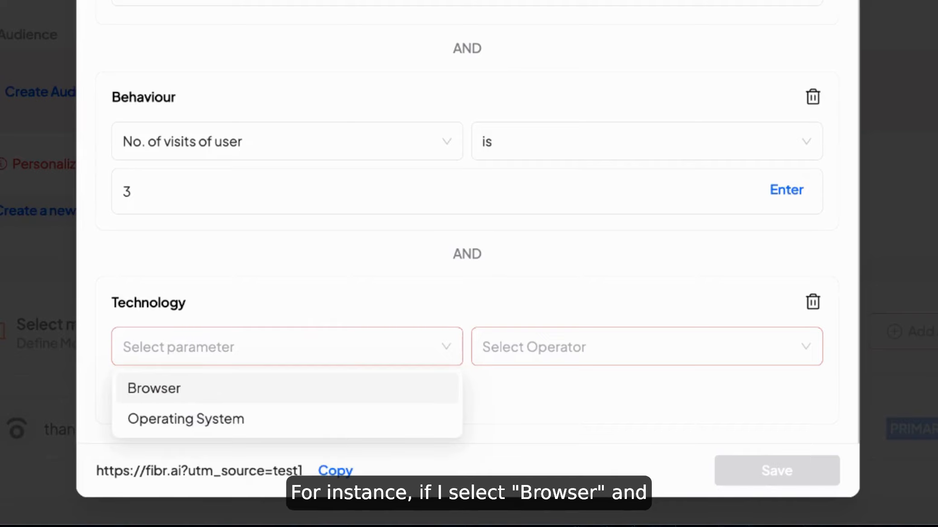
pyautogui.click(211, 389)
pyautogui.click(525, 347)
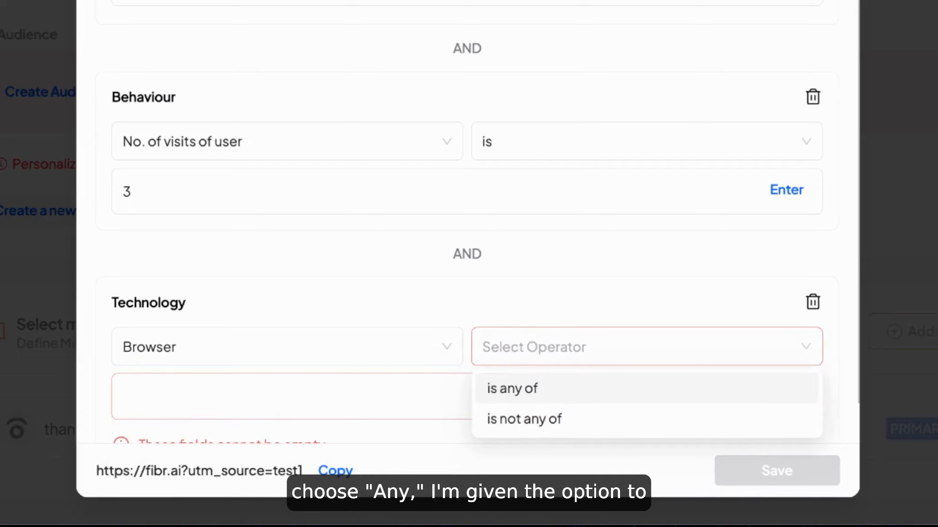
pyautogui.click(534, 385)
pyautogui.click(333, 398)
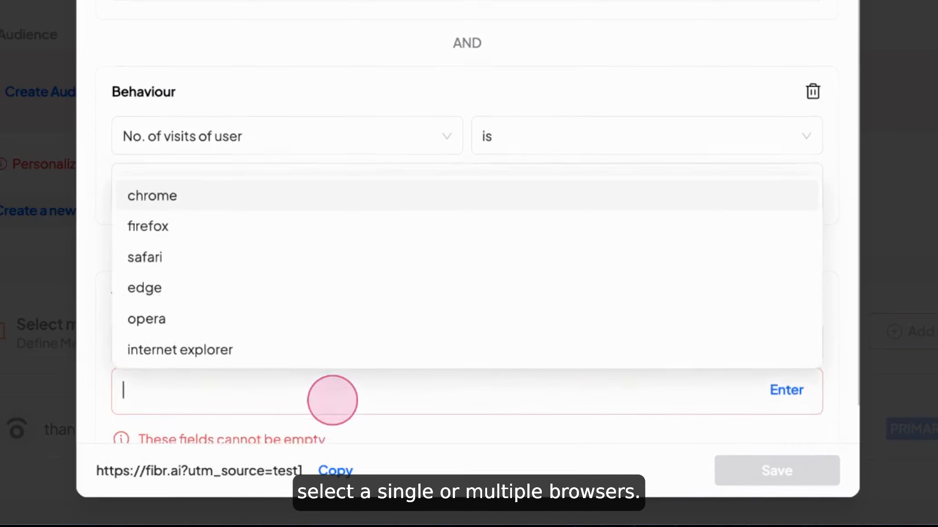
pyautogui.click(157, 159)
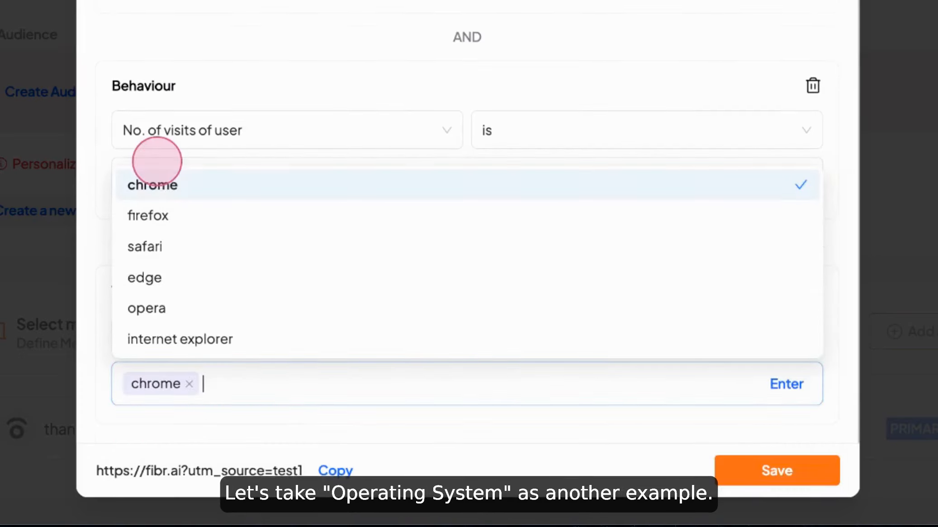
pyautogui.click(194, 241)
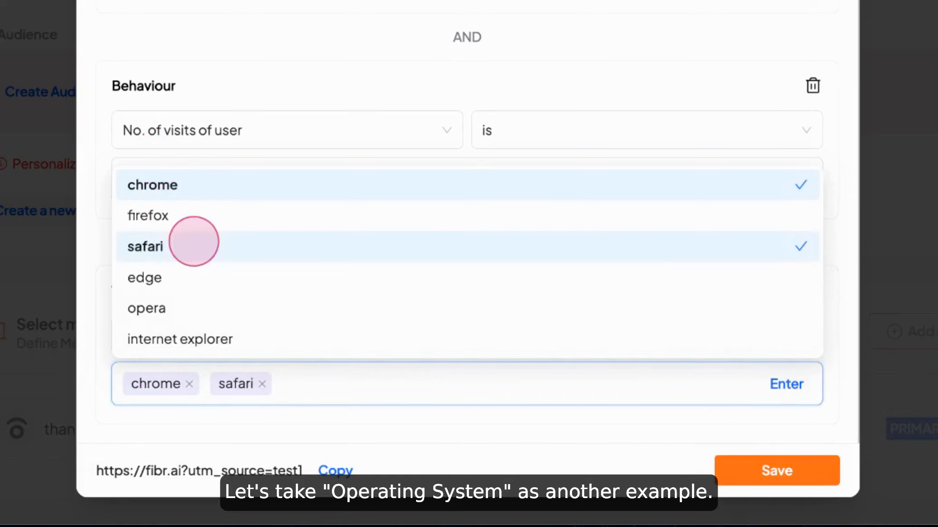
pyautogui.click(337, 390)
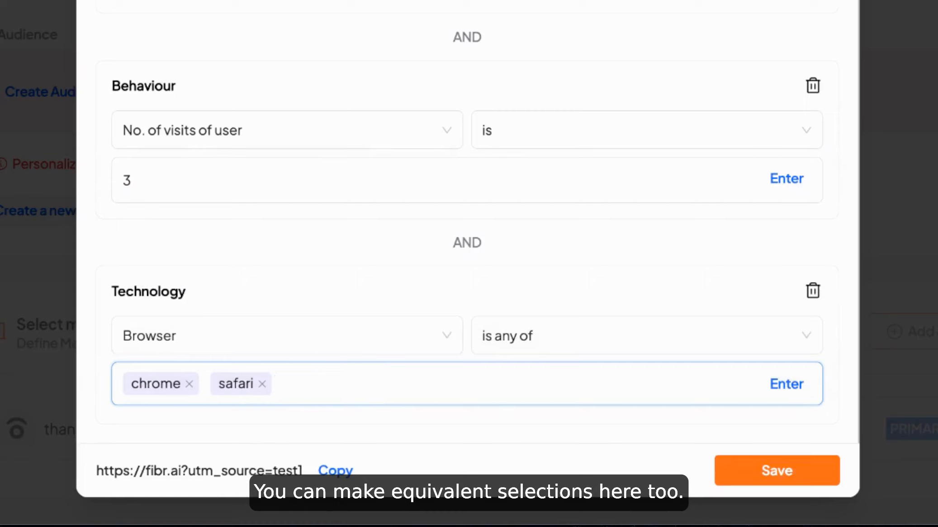
# - Change the Technology rule to Operating System is any of and add iOS to its values
pyautogui.click(290, 336)
pyautogui.click(299, 380)
pyautogui.click(519, 335)
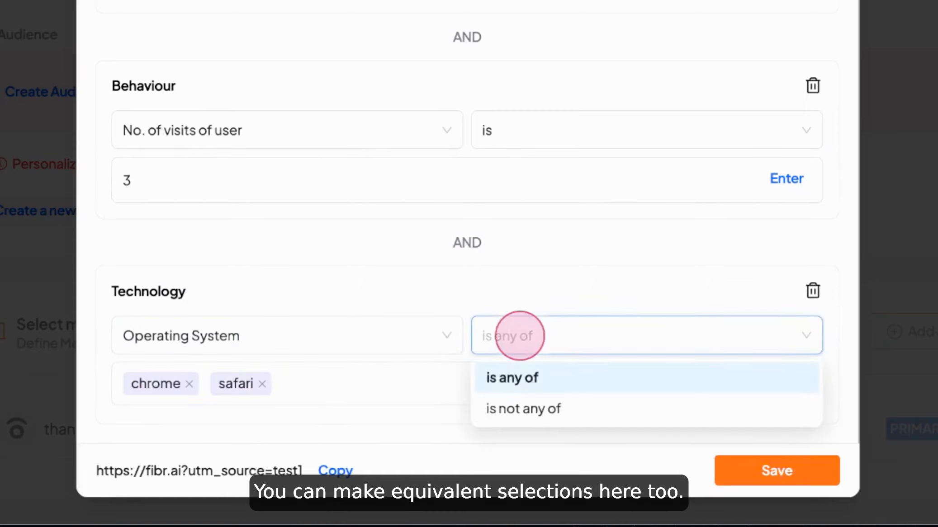
pyautogui.click(501, 376)
pyautogui.click(429, 387)
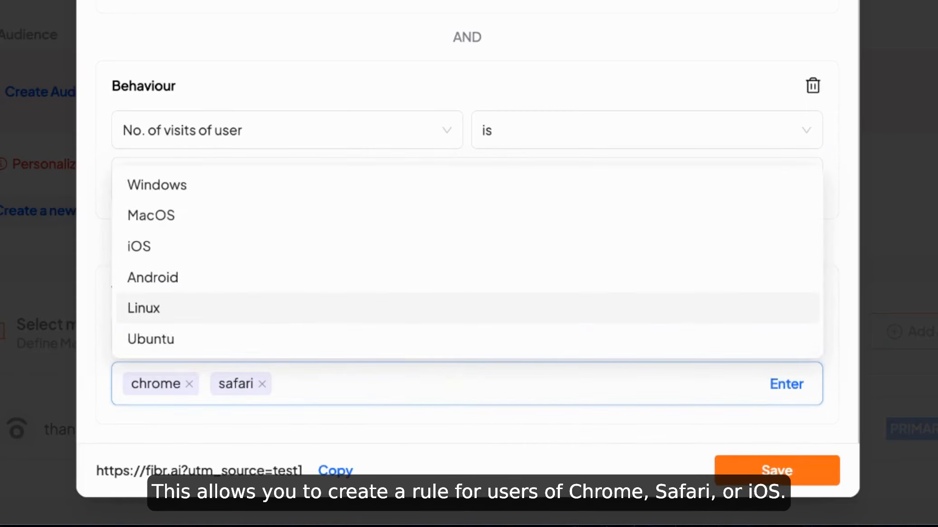
pyautogui.click(182, 249)
pyautogui.click(360, 378)
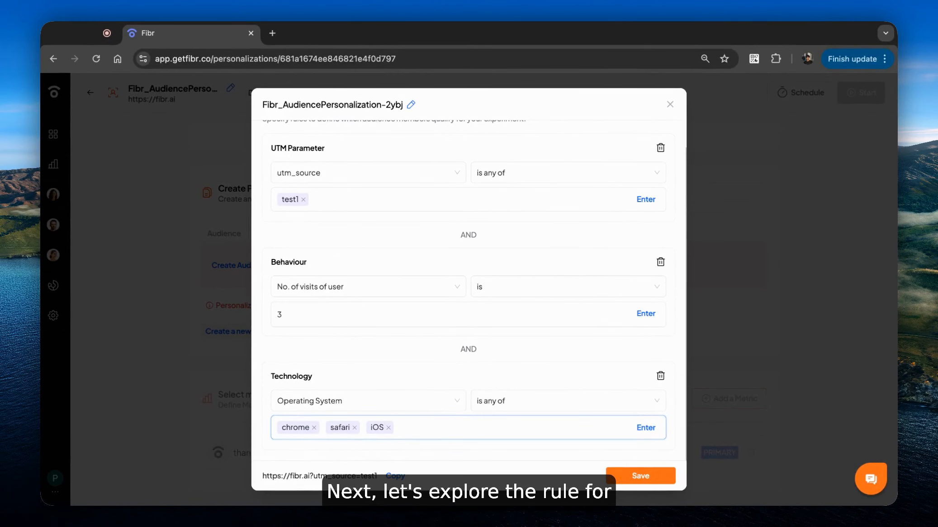
# - Delete the Technology rule and add a Geography rule below the Behaviour rule in its place
pyautogui.click(661, 376)
pyautogui.click(643, 142)
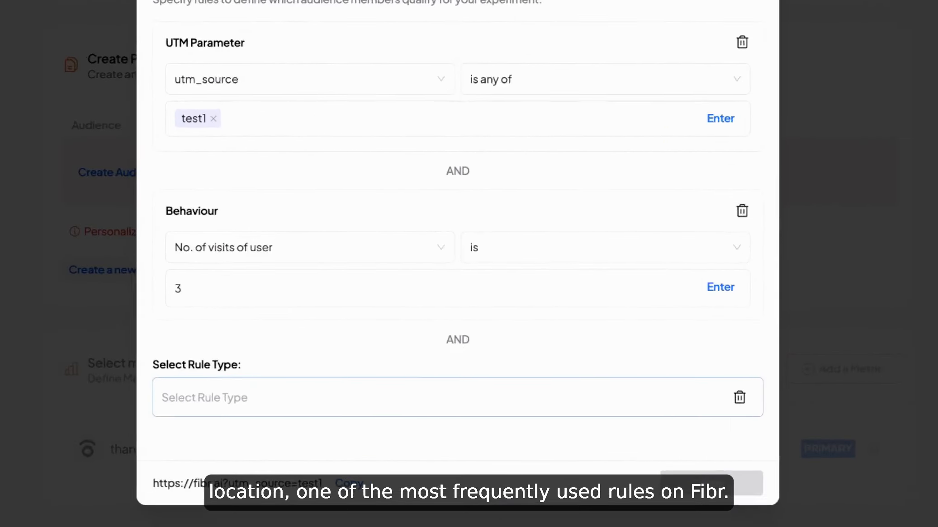
pyautogui.click(338, 418)
pyautogui.scroll(-3, 316, 235)
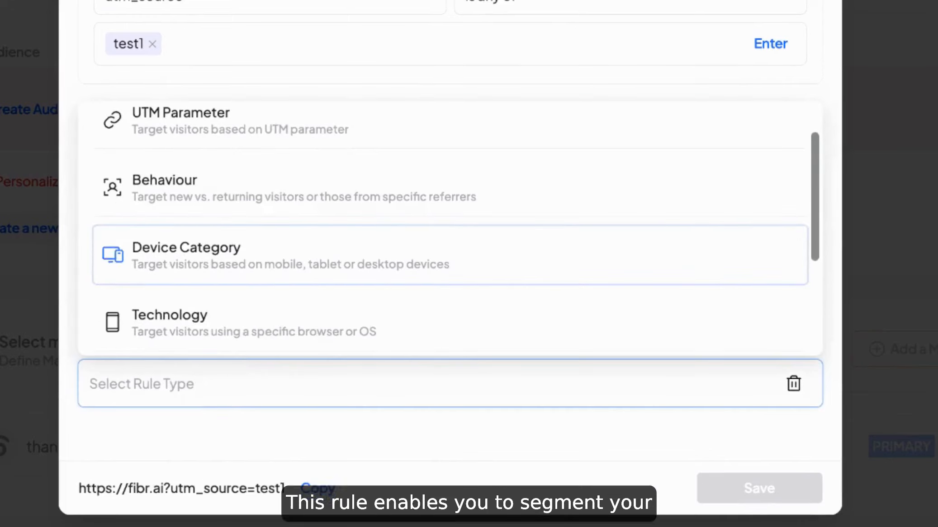
pyautogui.scroll(-1, 316, 212)
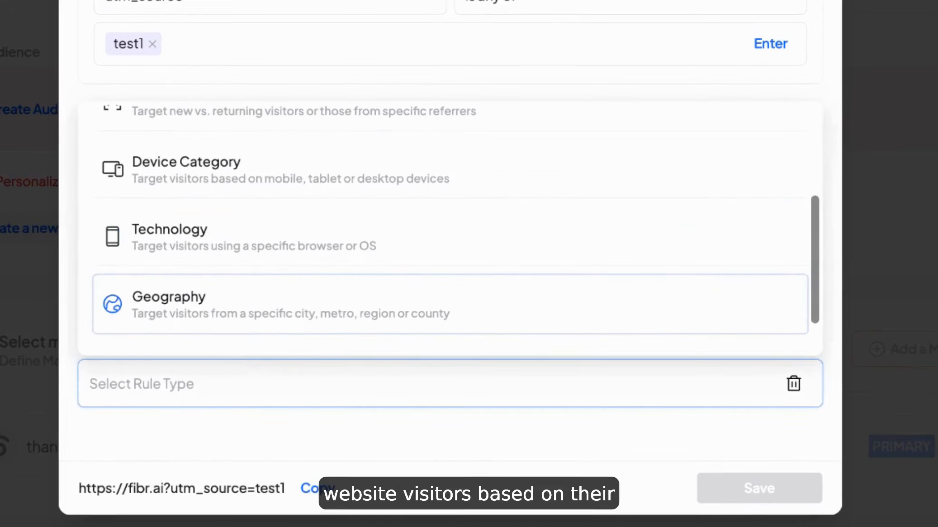
pyautogui.scroll(-1, 456, 227)
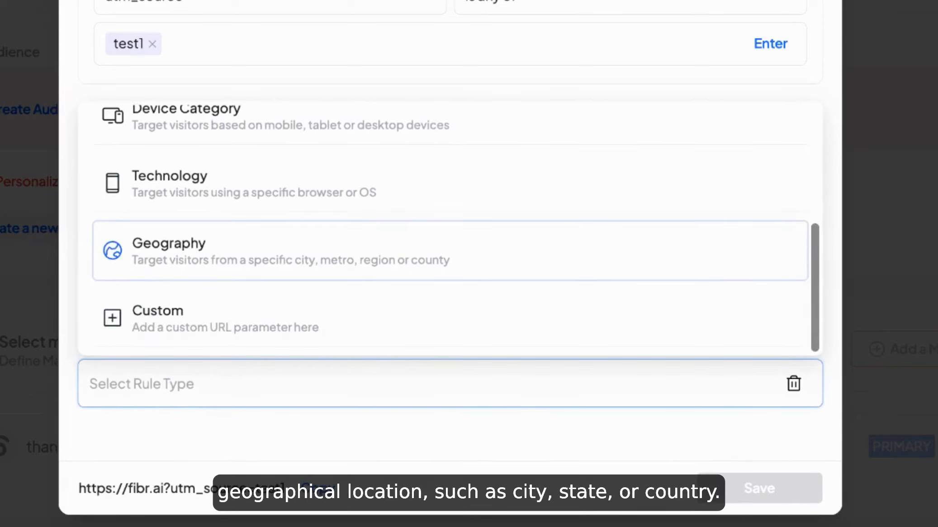
pyautogui.click(197, 251)
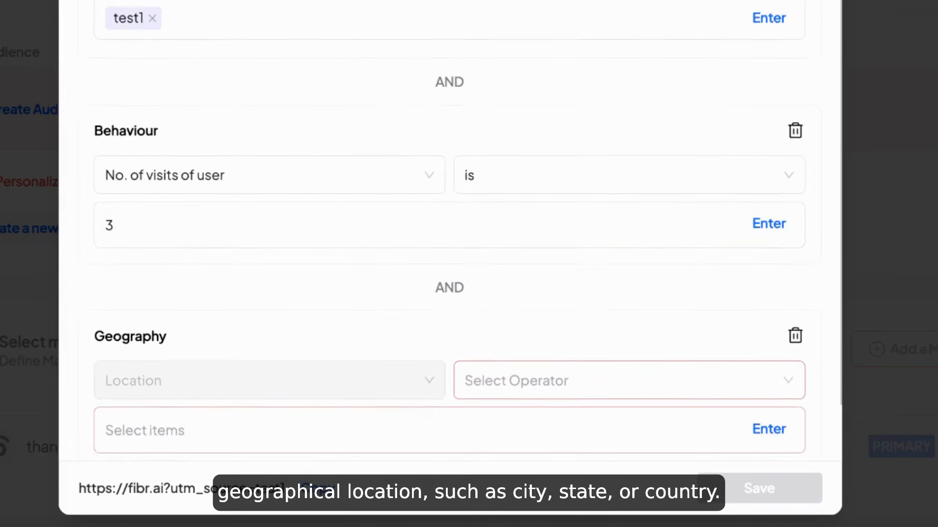
# - Set the Geography rule's operator to "is any of" and add New York, USA as a location
pyautogui.click(499, 343)
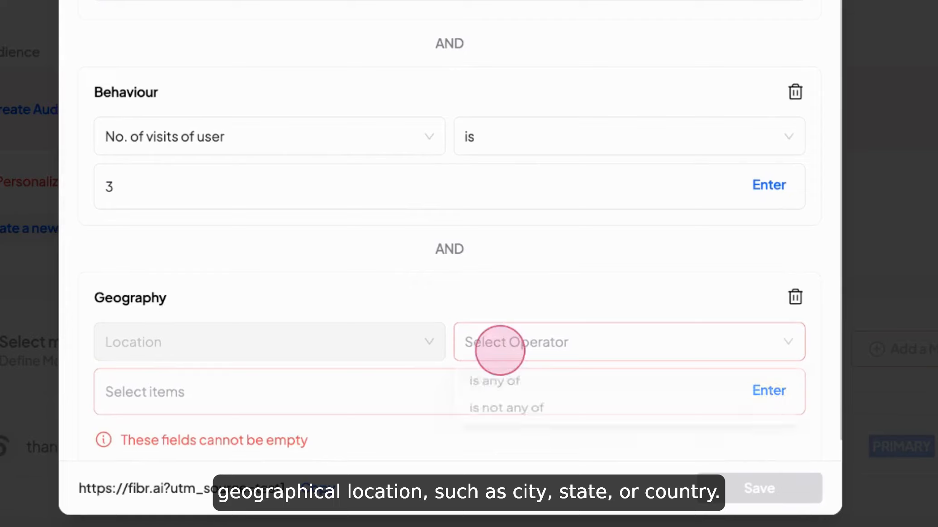
pyautogui.click(494, 384)
pyautogui.click(386, 396)
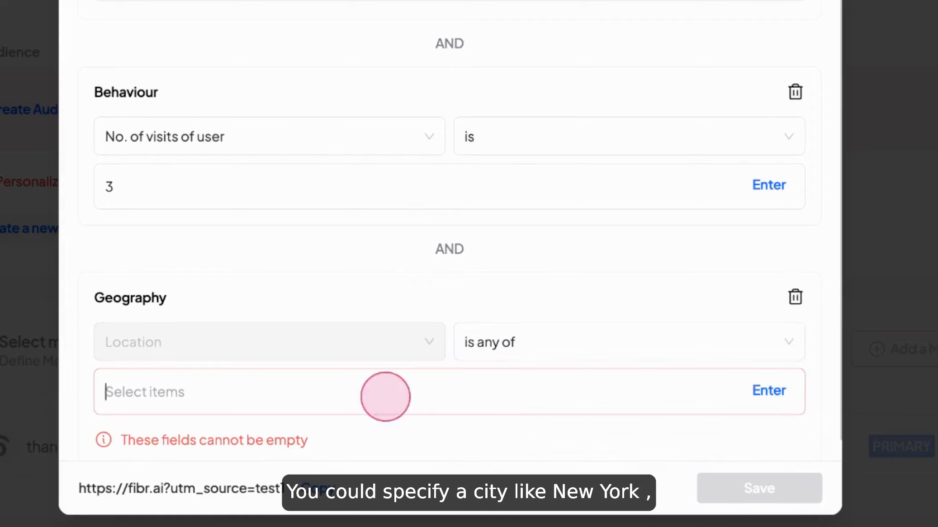
pyautogui.write('new york')
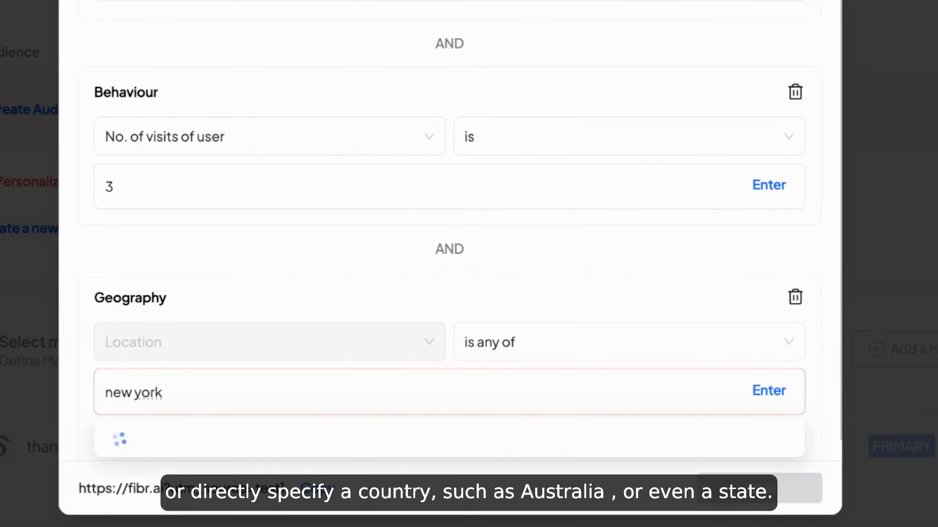
pyautogui.click(217, 330)
# - Add Australia and California, USA to the Geography rule's locations
pyautogui.write('austral')
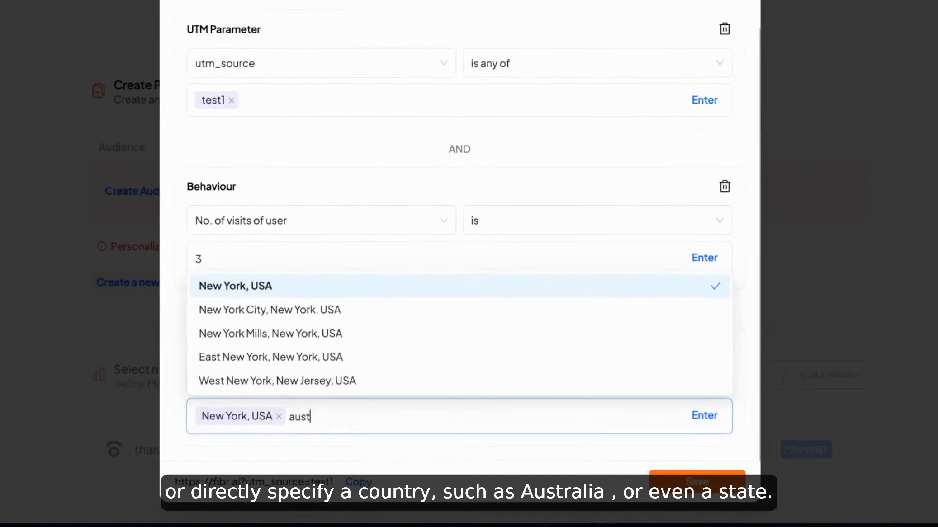
pyautogui.click(294, 330)
pyautogui.write('califor')
pyautogui.click(343, 356)
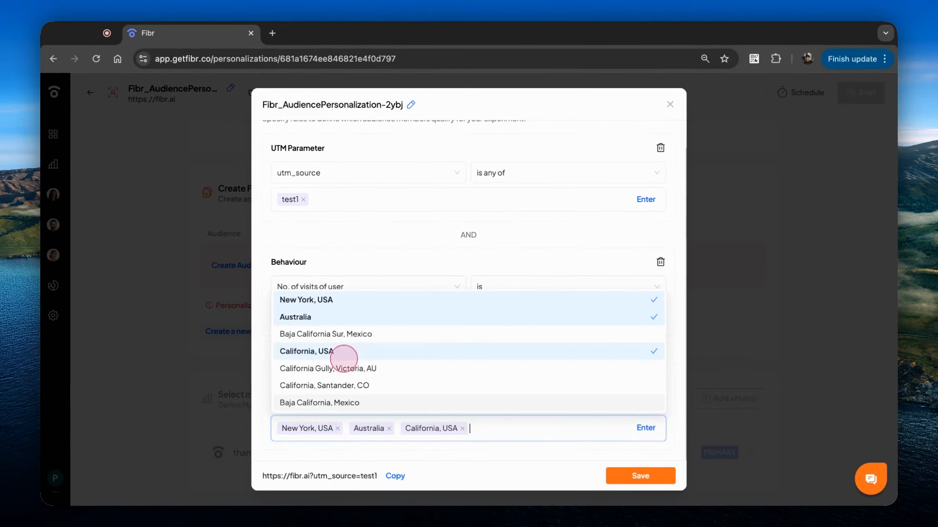
pyautogui.click(511, 434)
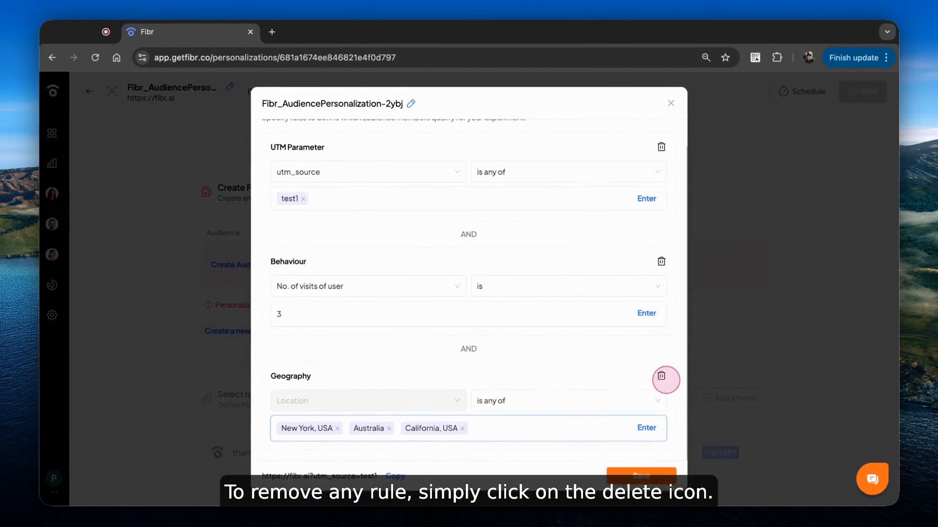
# - Delete the Geography rule and add a Custom URL parameter rule below the Behaviour rule
pyautogui.click(810, 339)
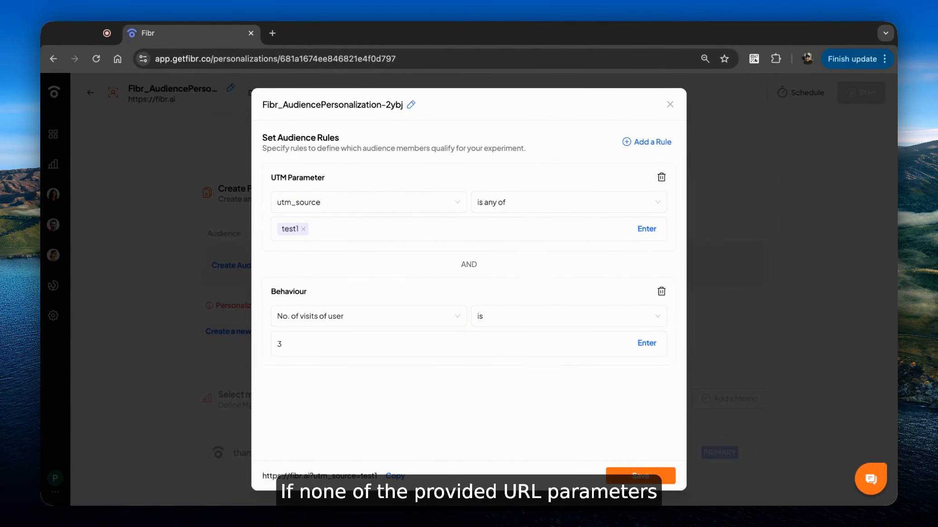
pyautogui.click(647, 142)
pyautogui.click(452, 420)
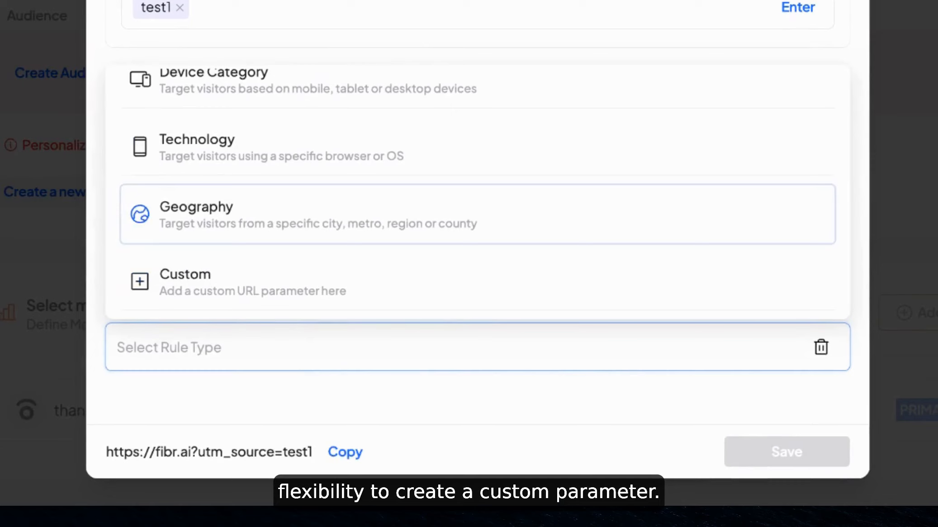
pyautogui.click(190, 282)
# - Set the Custom rule to parameter "influencer" with operator "is any of" and add the influencer's first name as its value
pyautogui.click(190, 303)
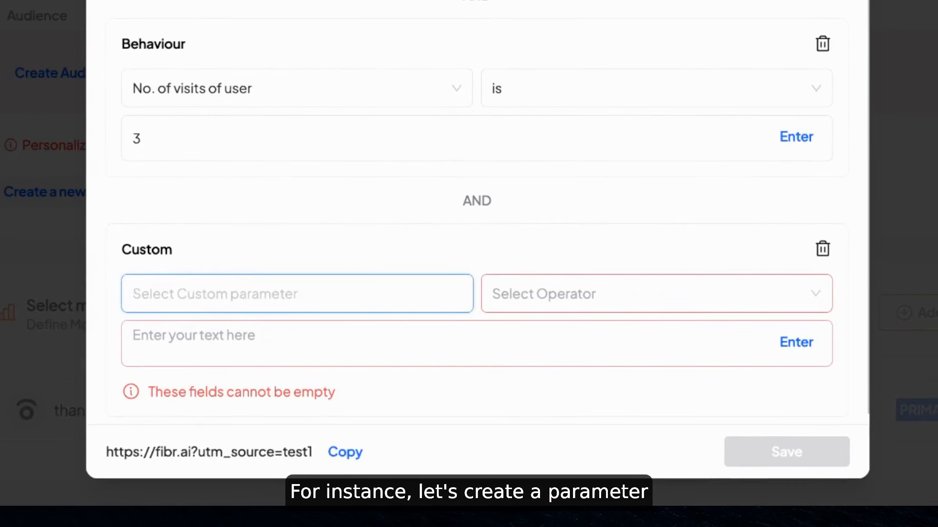
pyautogui.write('influencer')
pyautogui.click(561, 289)
pyautogui.click(521, 335)
pyautogui.click(329, 350)
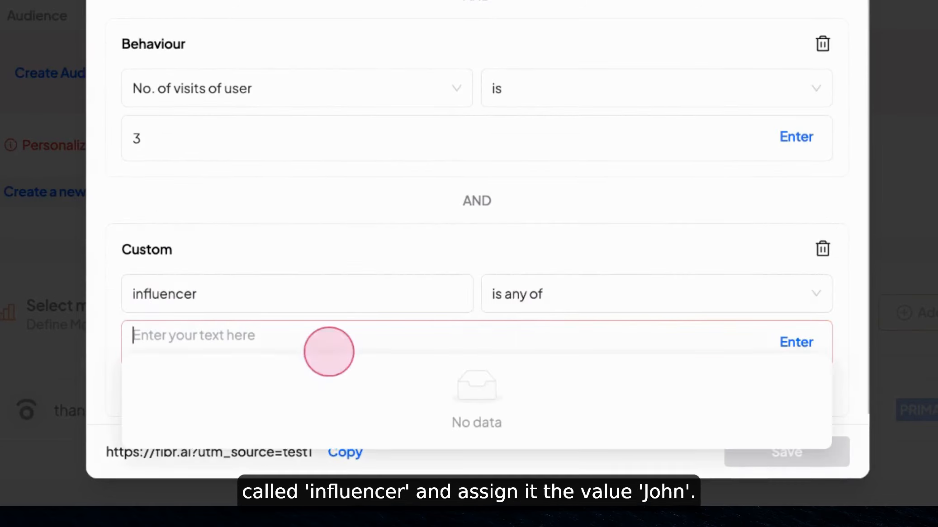
pyautogui.write('john')
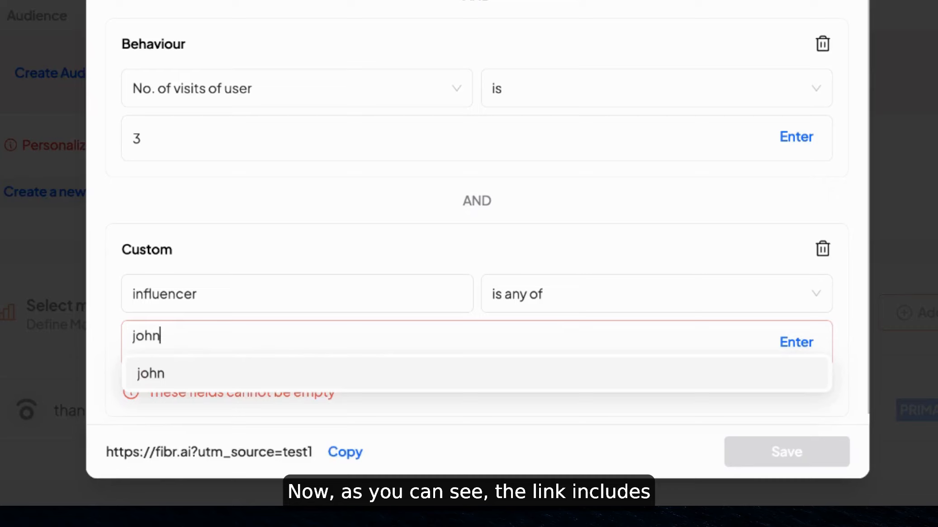
pyautogui.click(799, 349)
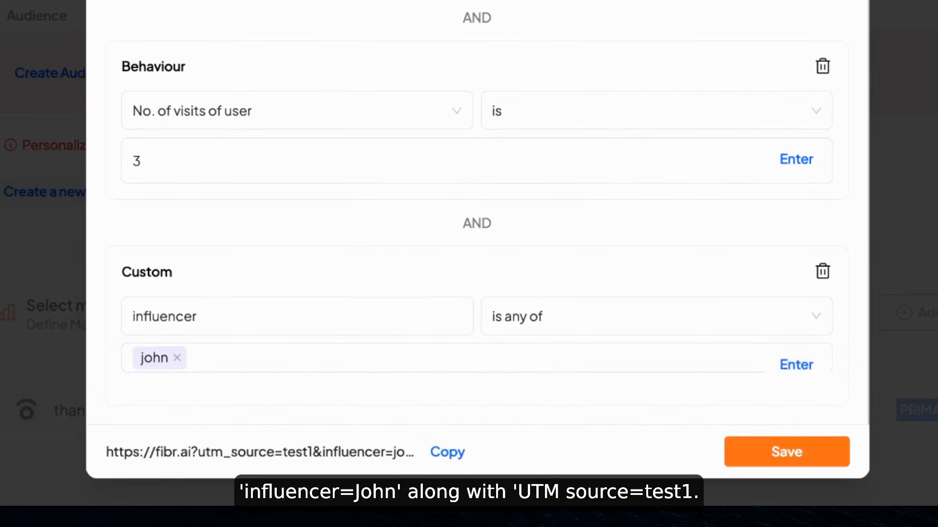
pyautogui.click(279, 454)
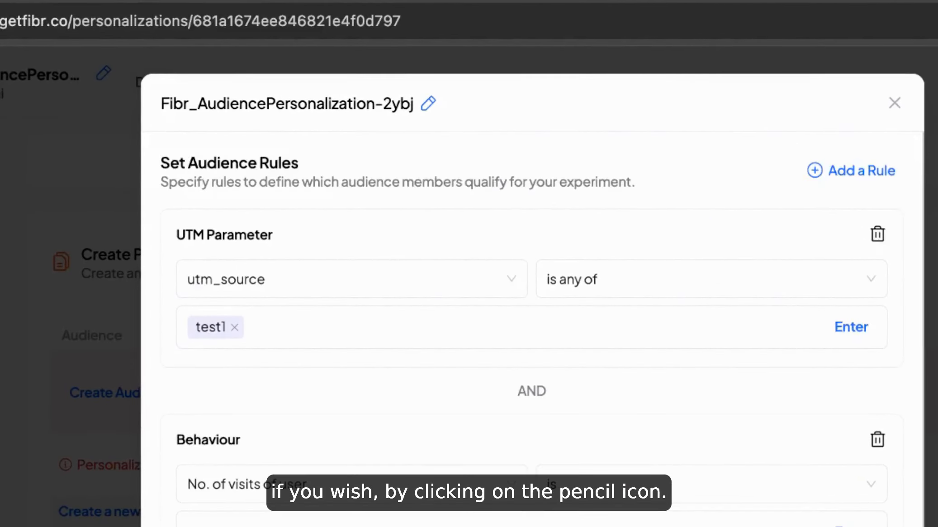
pyautogui.click(427, 103)
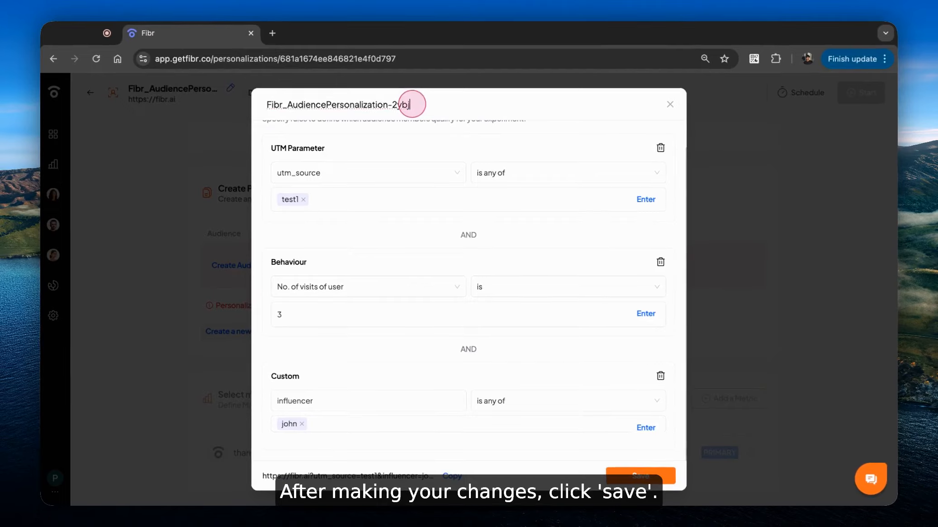
pyautogui.click(429, 113)
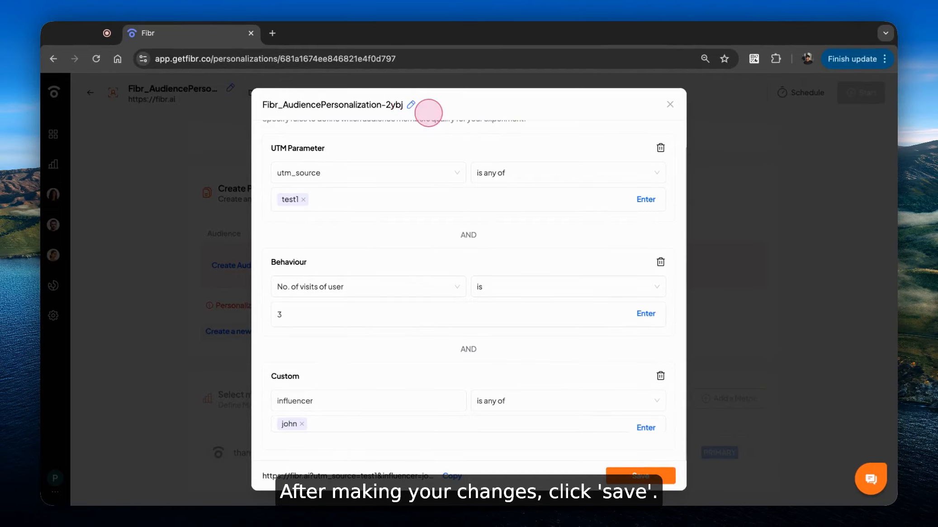